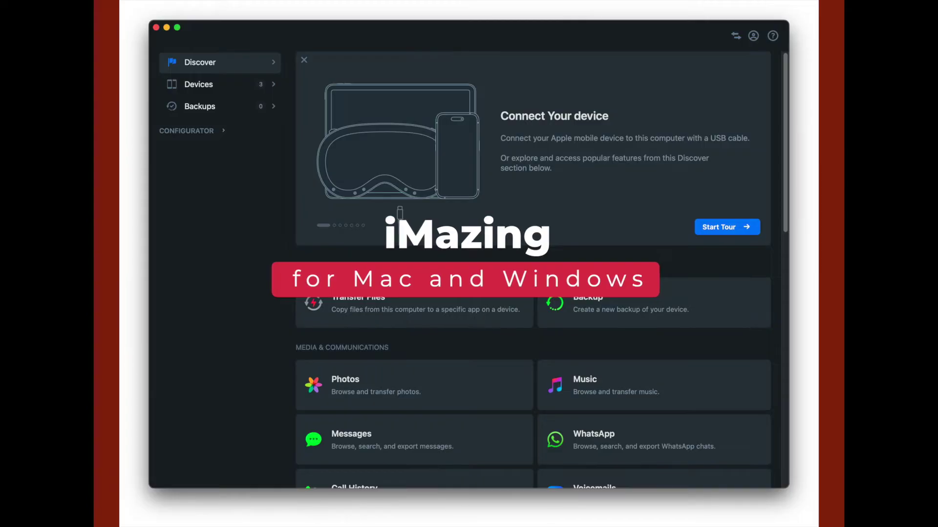
Open the downloaded 3uTools_v3.03.003.dmg from Chrome's recent downloads on 3u.com.
scroll(414, 218, down, 5)
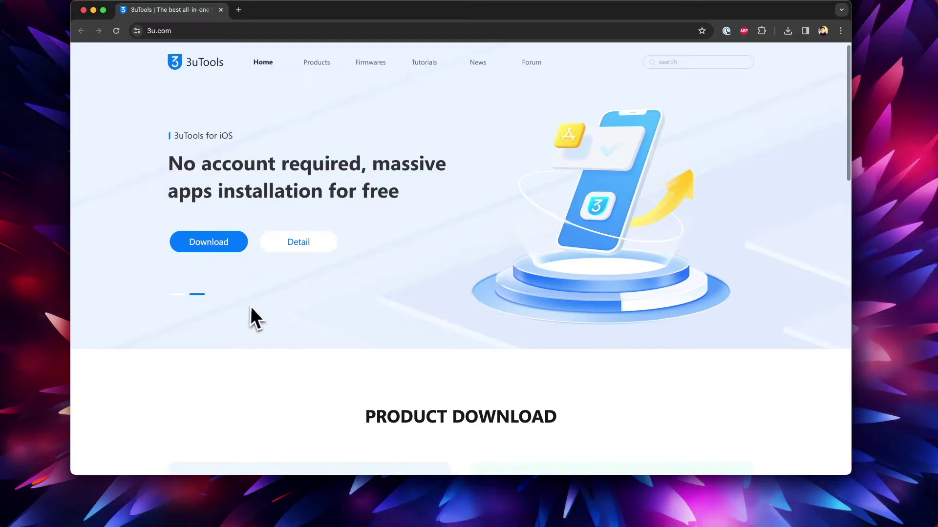
scroll(254, 305, down, 3)
scroll(254, 306, down, 4)
scroll(254, 306, down, 1)
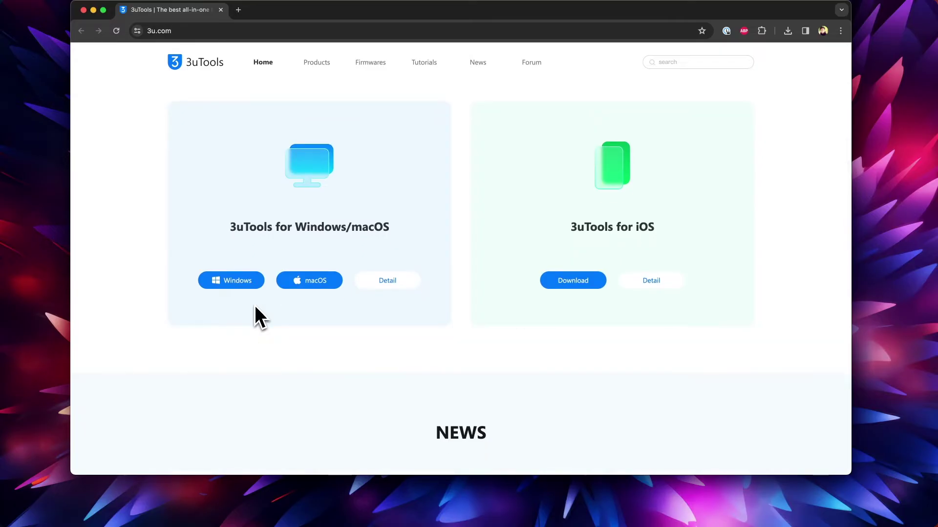
scroll(254, 306, up, 1)
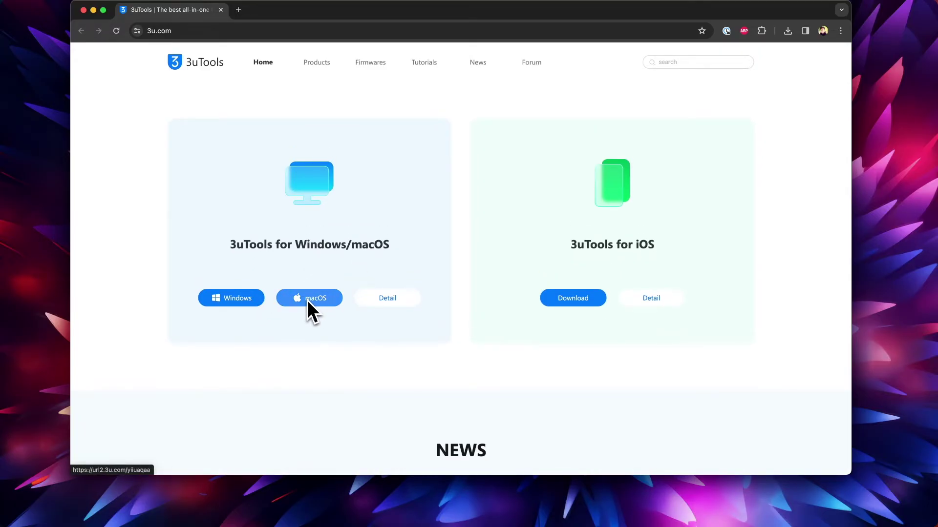
scroll(307, 300, up, 1)
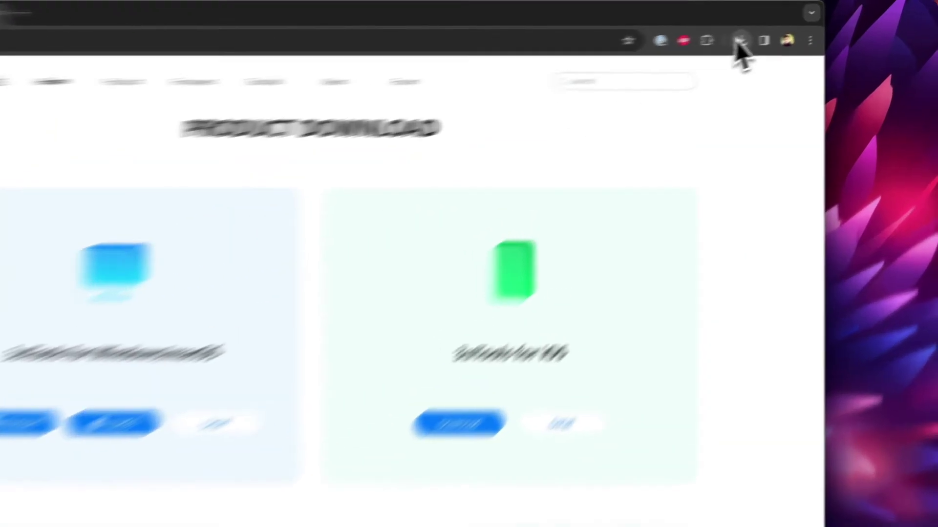
click(787, 31)
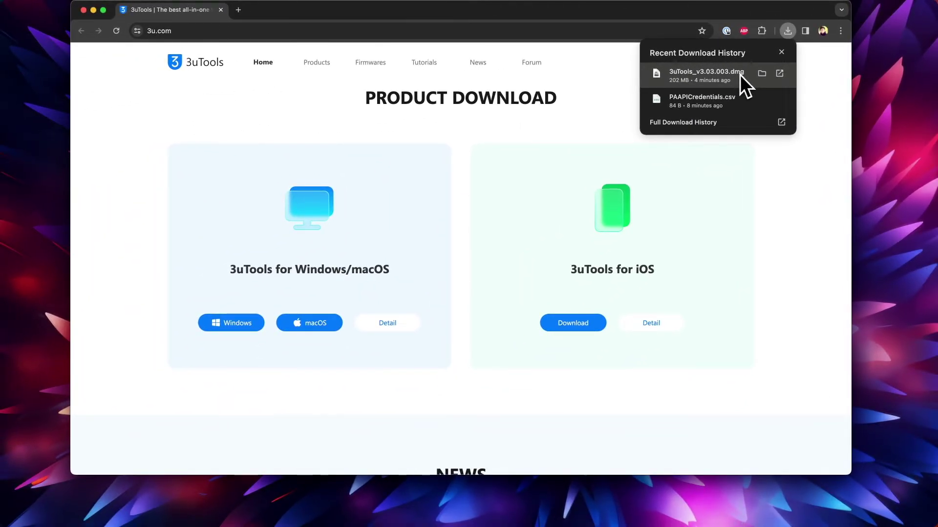
click(701, 75)
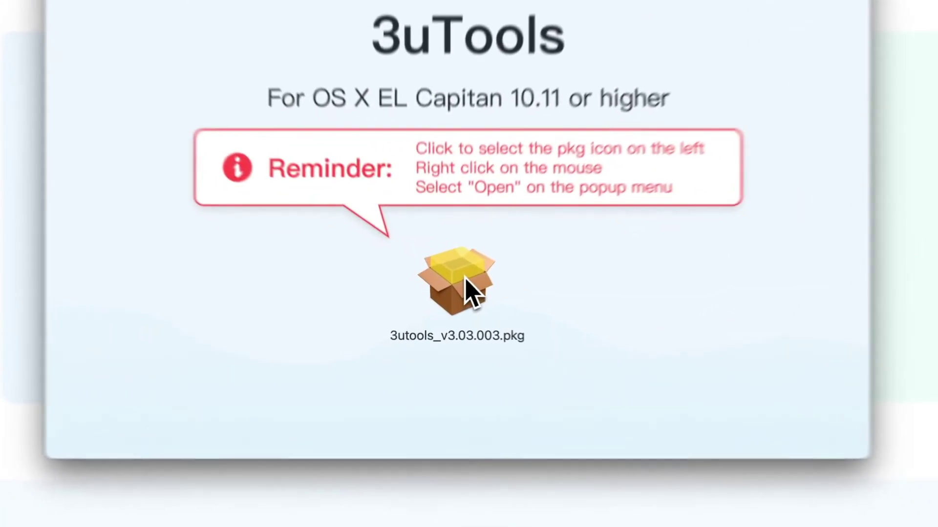
Select the 3uTools installer package in the mounted disk image and try to launch it.
click(449, 293)
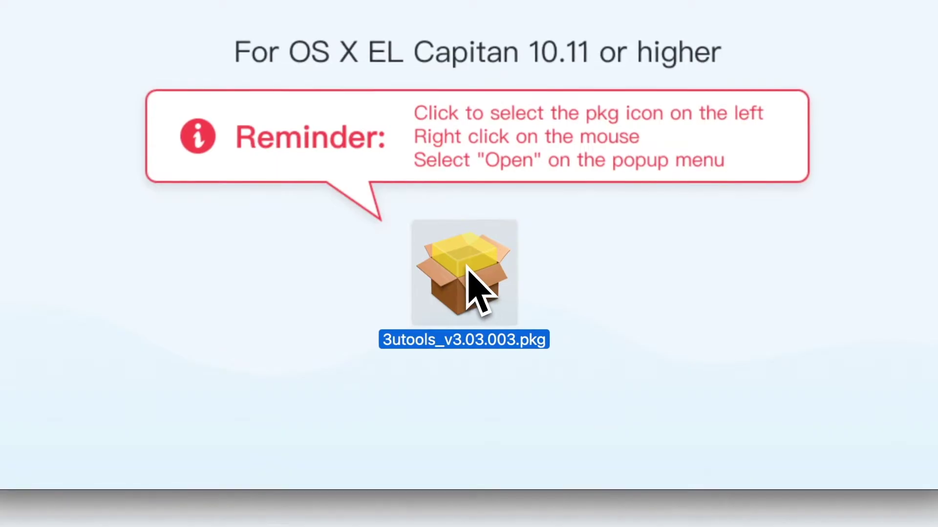
double_click(467, 264)
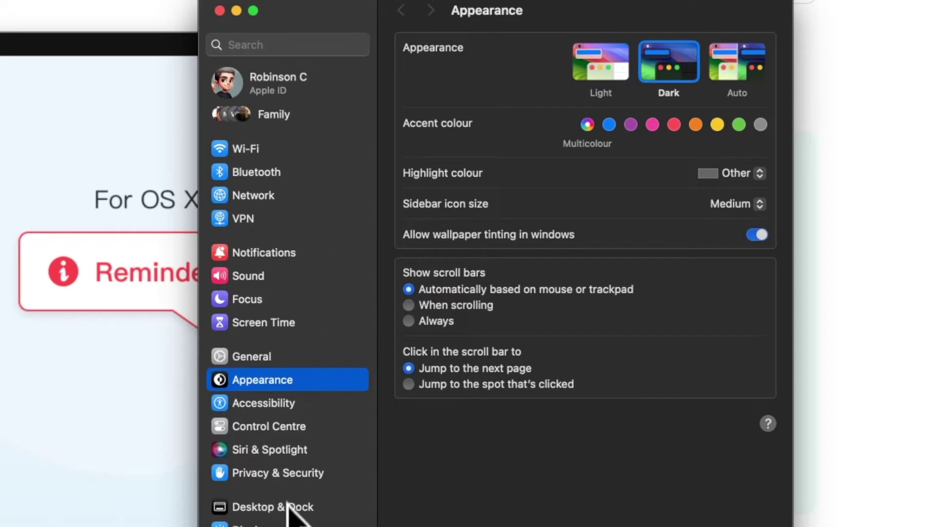
Approve the blocked 3uTools package with Open Anyway in Privacy & Security settings.
click(295, 475)
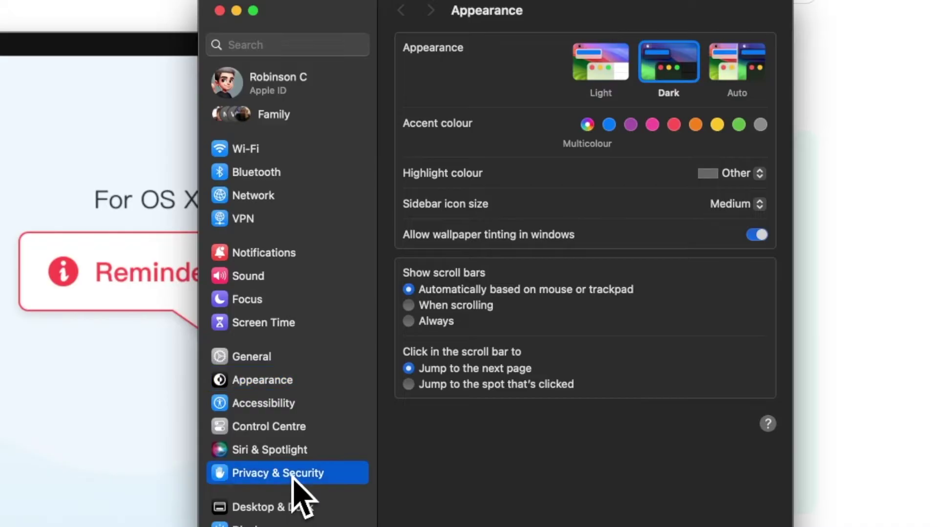
scroll(537, 337, down, 10)
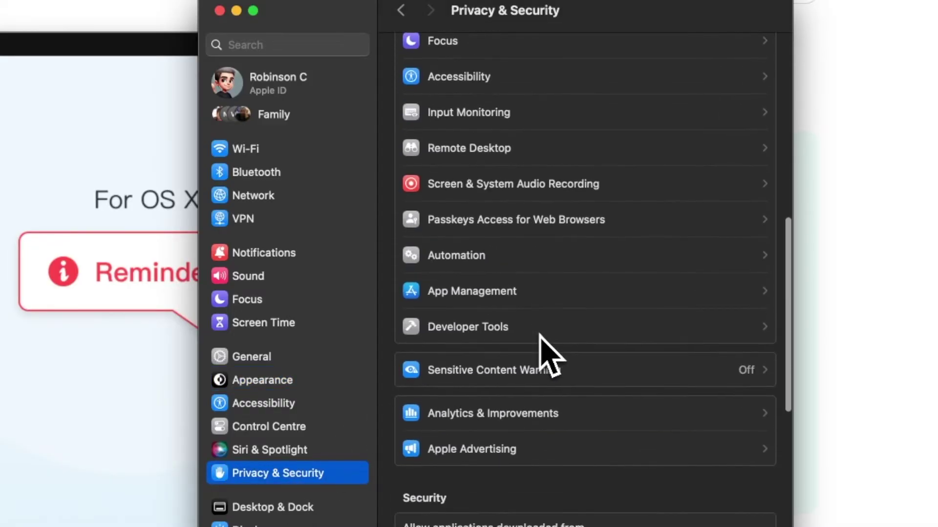
scroll(538, 337, down, 5)
scroll(540, 336, down, 2)
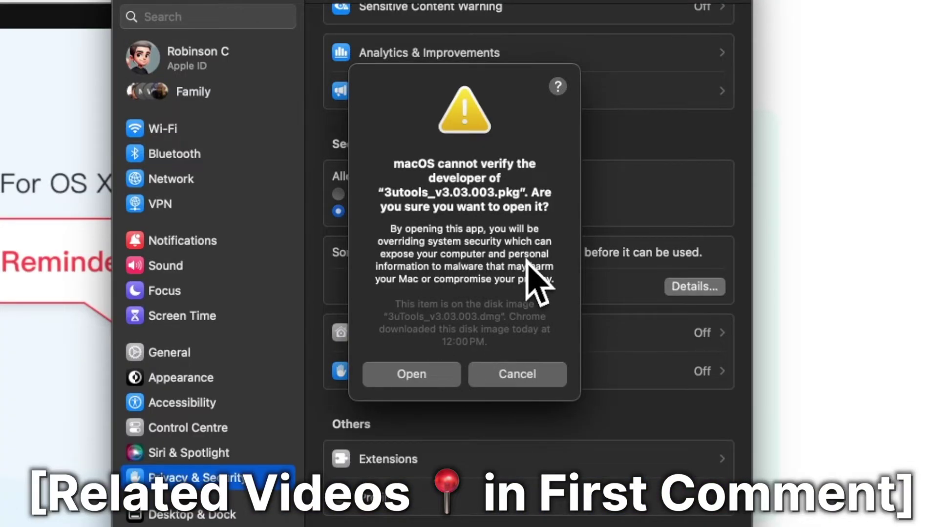
click(420, 377)
Continue the installer and submit the administrator password to install 3uTools.
click(705, 390)
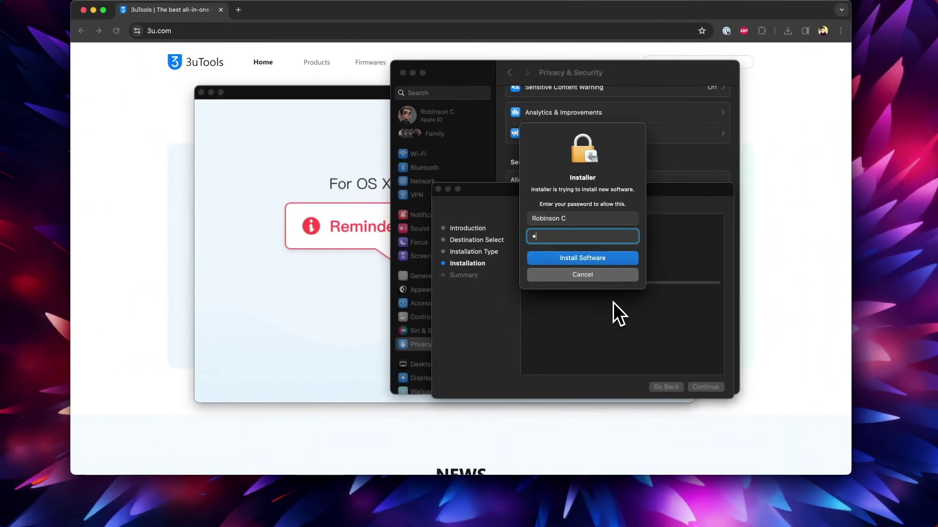
key(Return)
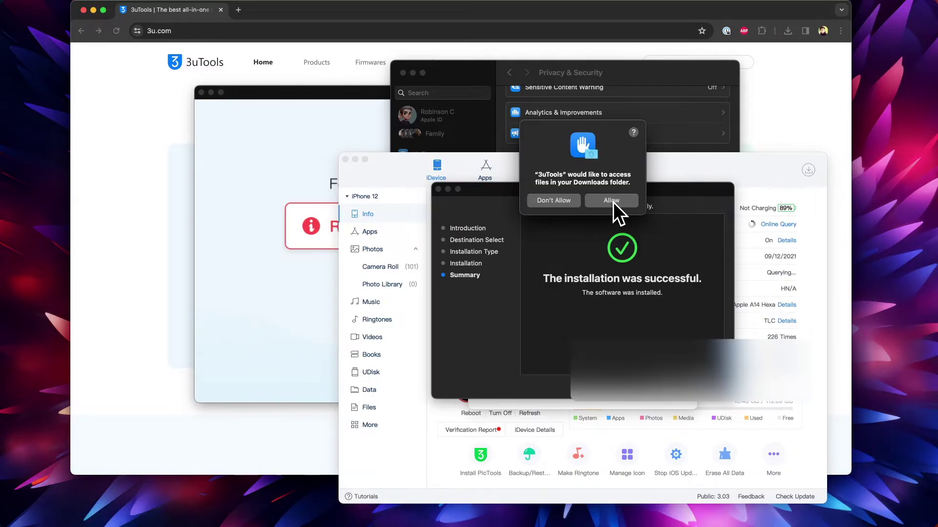
Allow Downloads access, authorise reading the iPhone, close the Welcome window, and list installed apps.
click(612, 200)
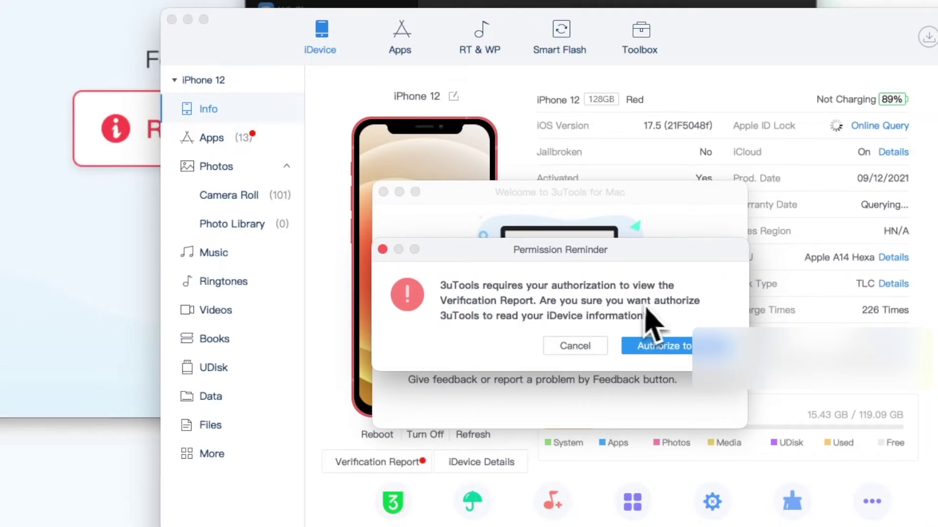
click(668, 348)
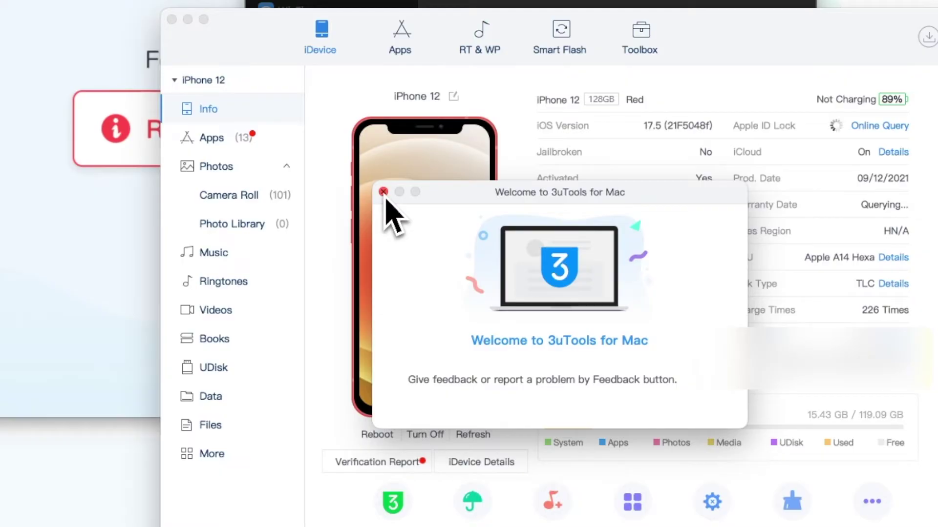
click(383, 192)
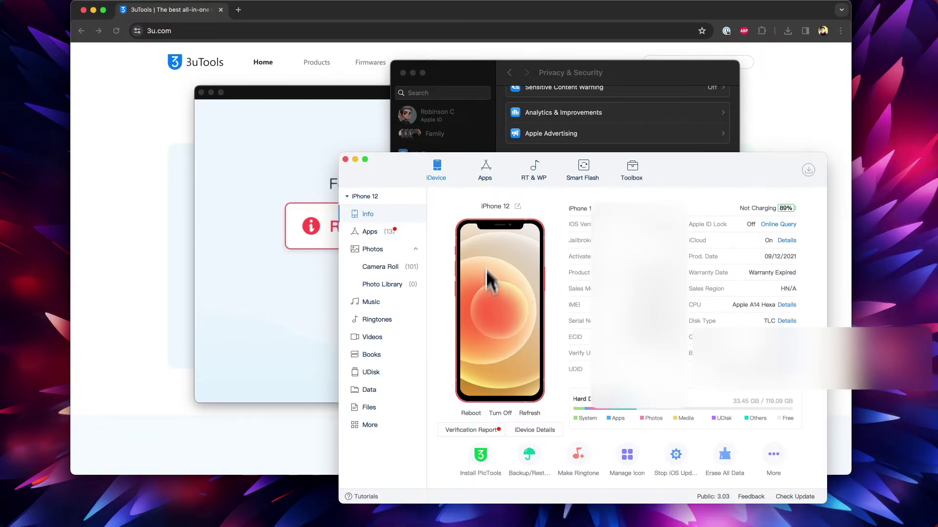
click(371, 231)
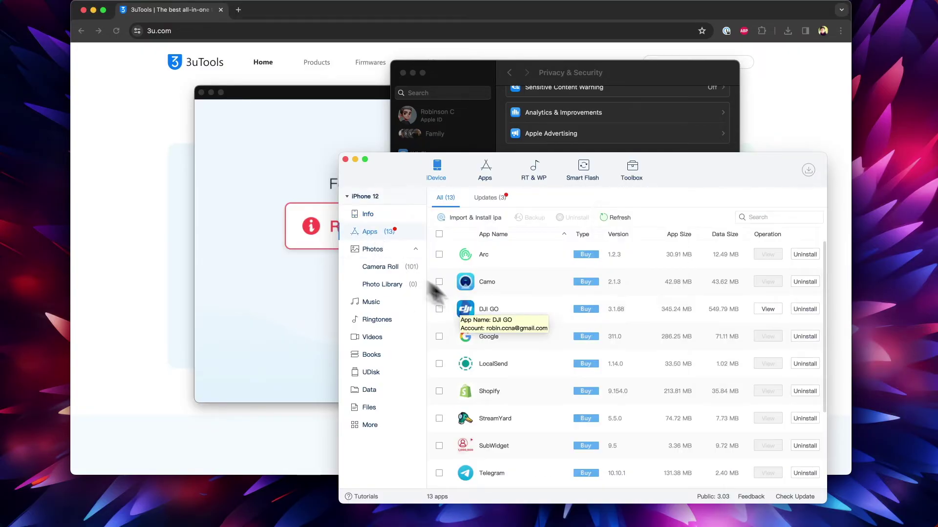
Scroll through the 13 installed apps, then view the 101-photo Camera Roll and albums.
scroll(597, 319, down, 4)
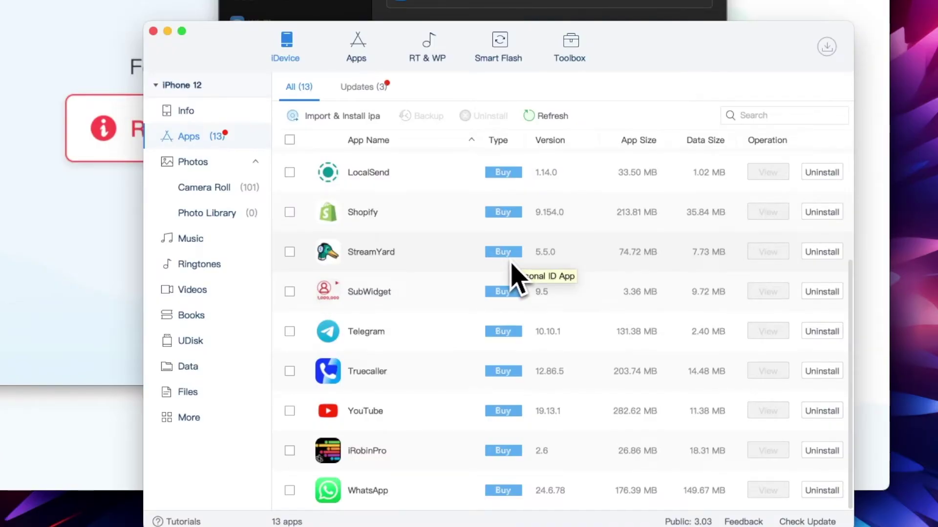
scroll(591, 317, up, 4)
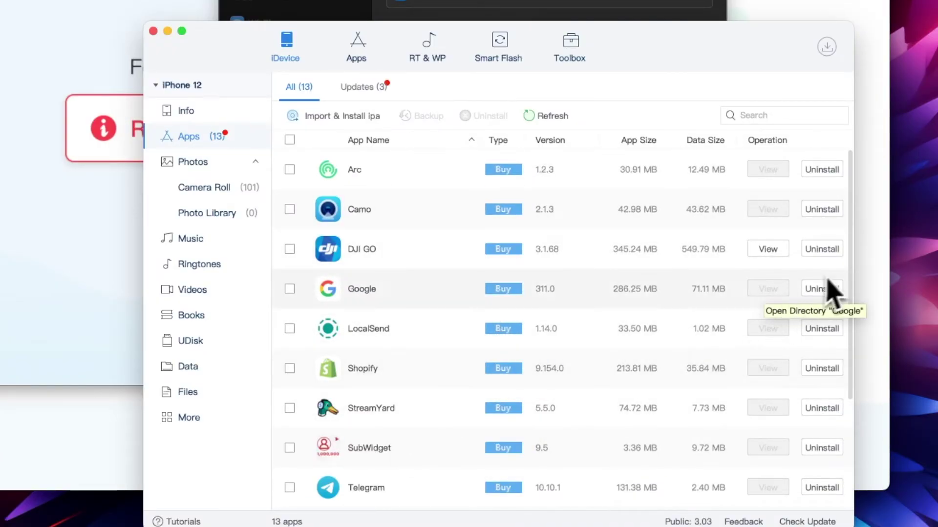
click(229, 168)
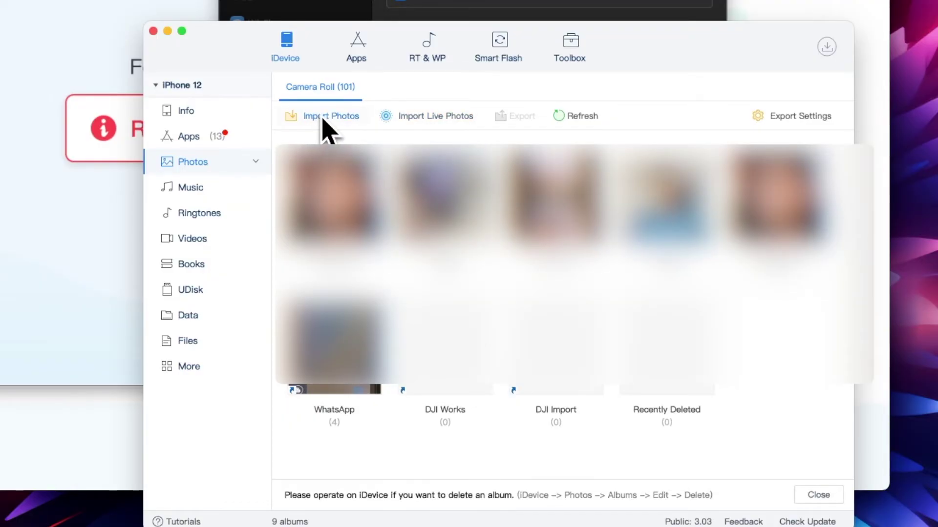
Start importing individual photo files to the iPhone, then cancel the import.
click(325, 125)
click(323, 133)
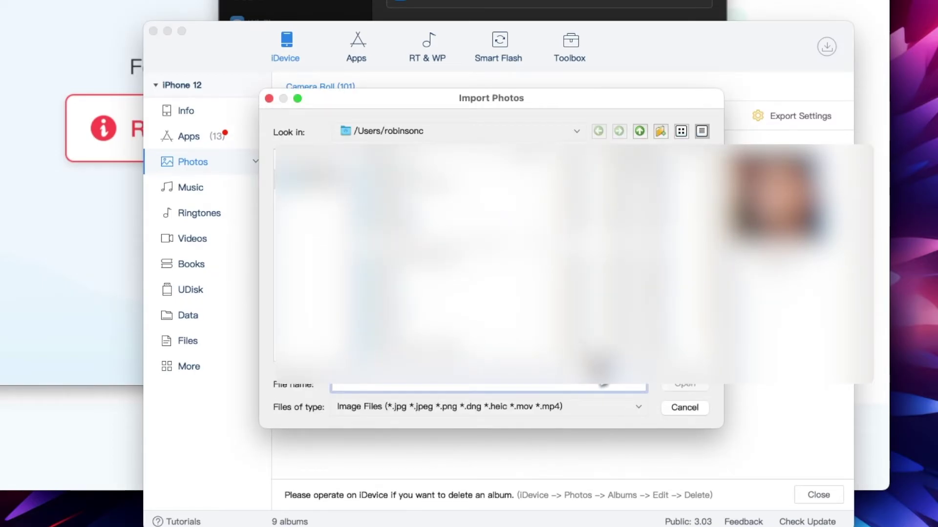
click(684, 408)
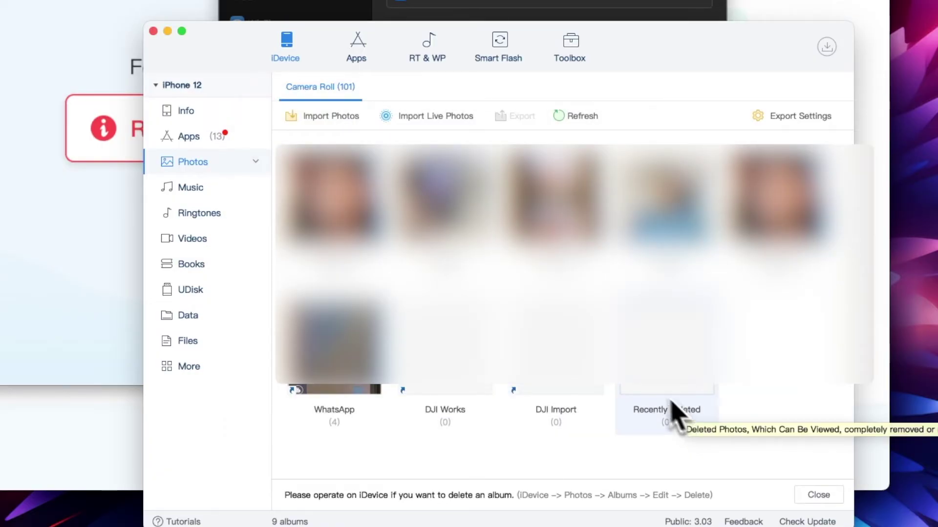
Browse the iPhone's music, ringtones and videos.
click(211, 189)
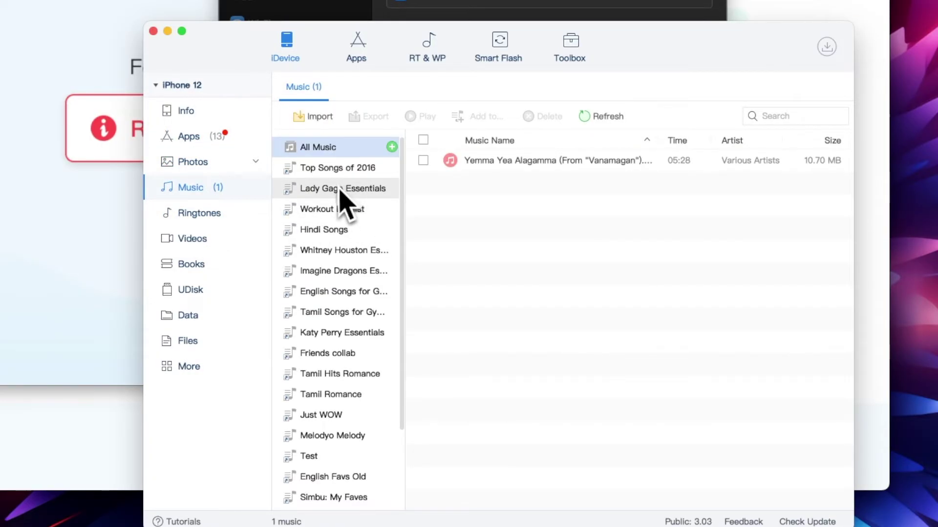
scroll(342, 297, down, 5)
scroll(381, 309, up, 5)
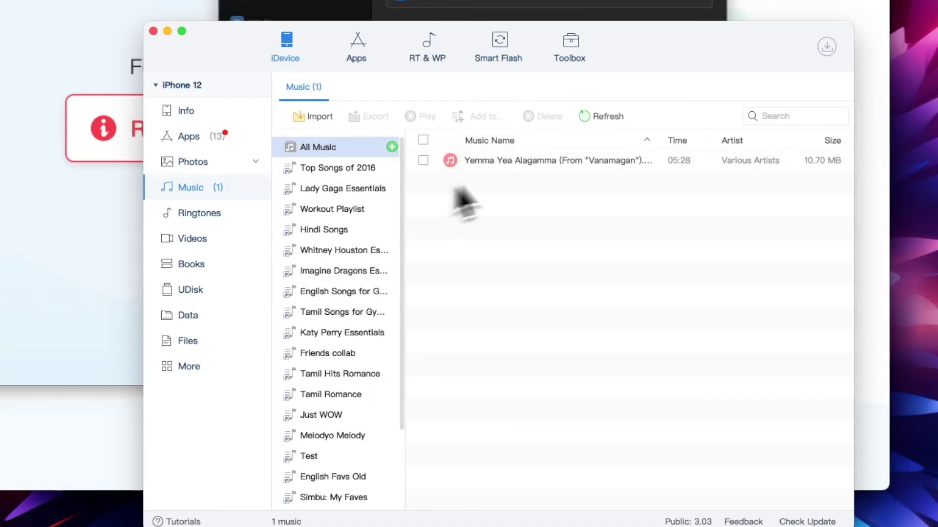
click(202, 217)
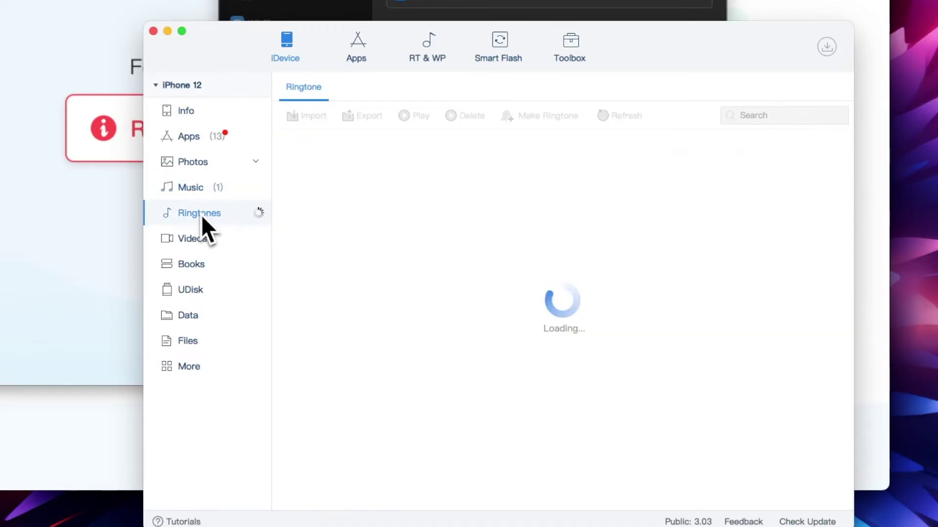
click(207, 242)
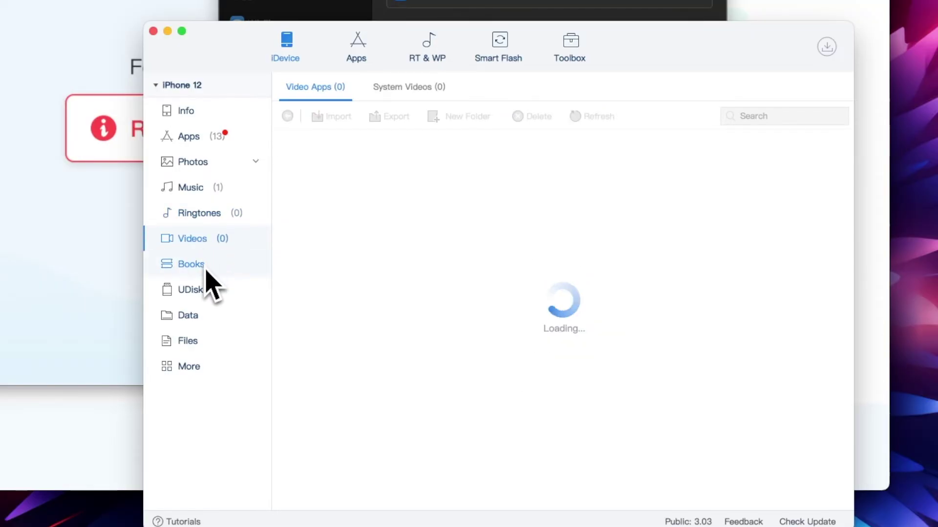
Check the empty Books and UDisk storage, then open the Contacts data section.
click(205, 268)
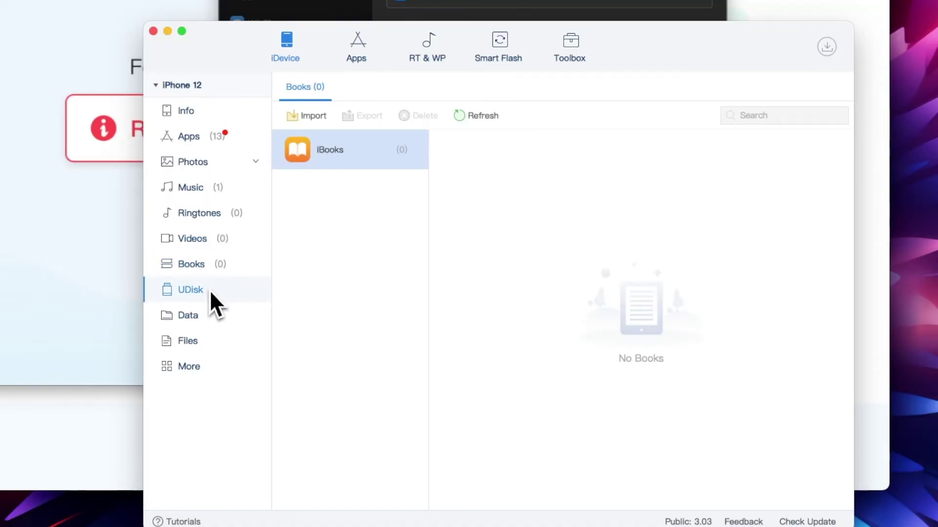
click(211, 291)
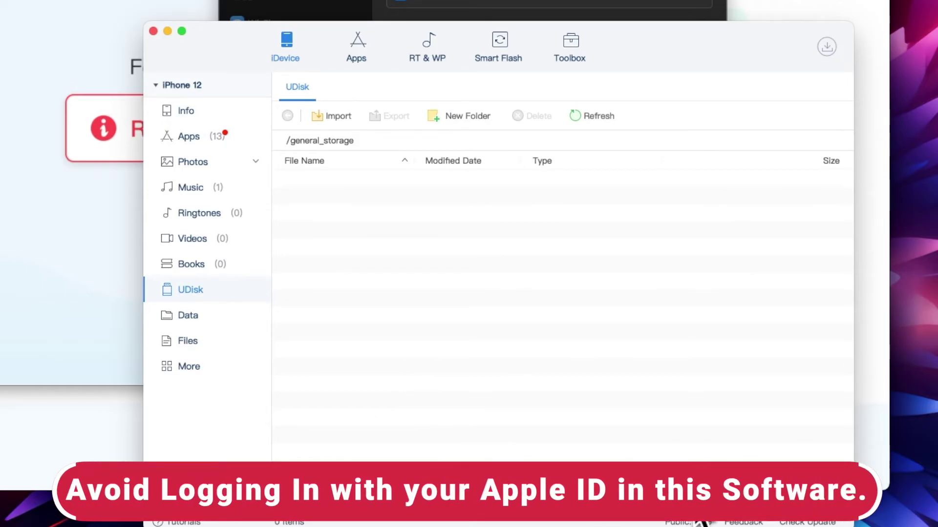
click(203, 322)
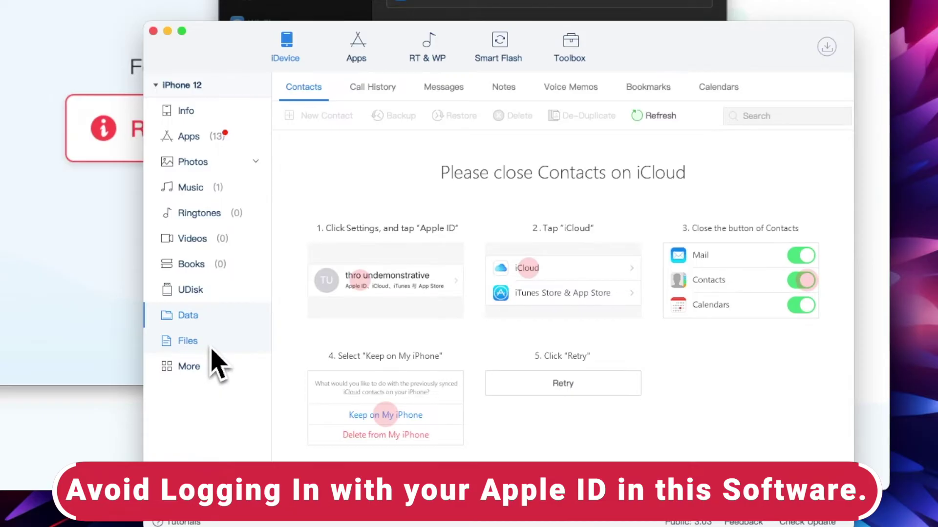
Pass through Files and More to the Toolbox with UDisk, Firmware and Convert Video.
click(212, 348)
click(212, 366)
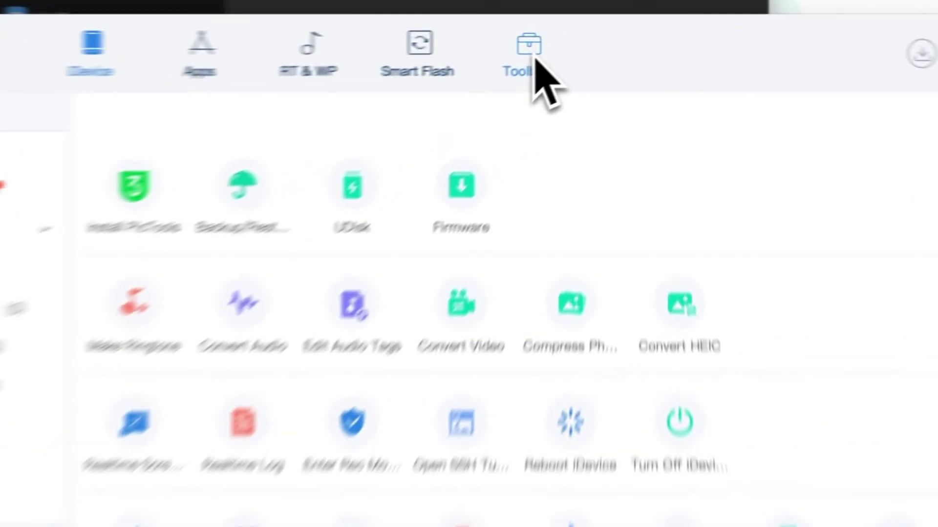
click(576, 51)
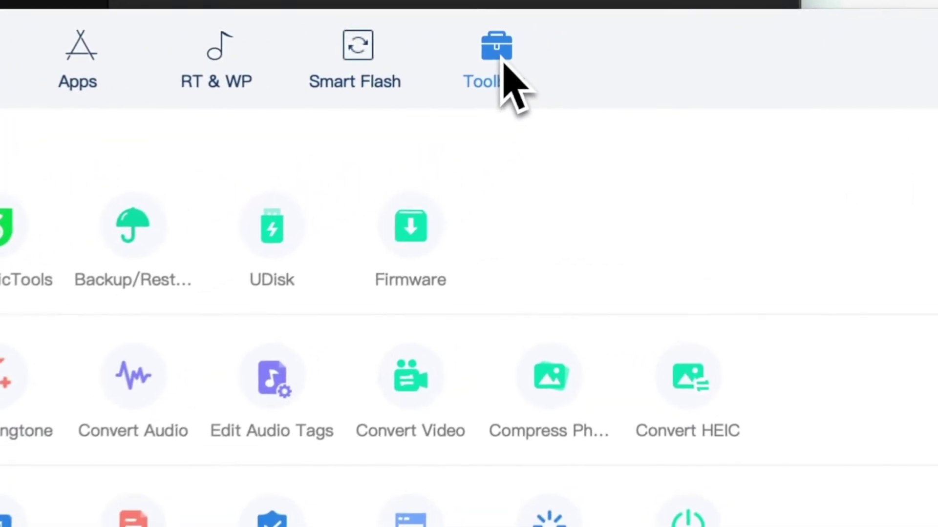
Check Smart Flash's iOS 17.4.1 firmware, then open the RT & WP ringtone catalogue.
click(362, 78)
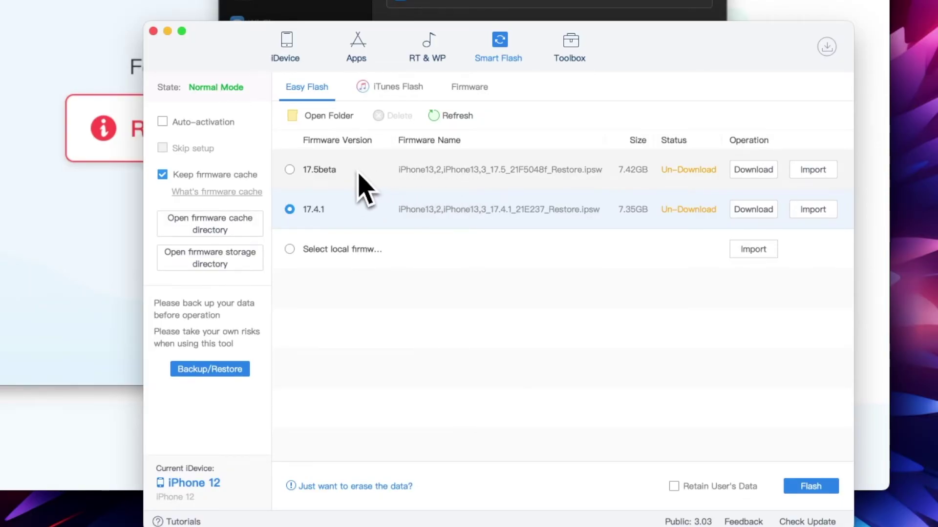
click(410, 61)
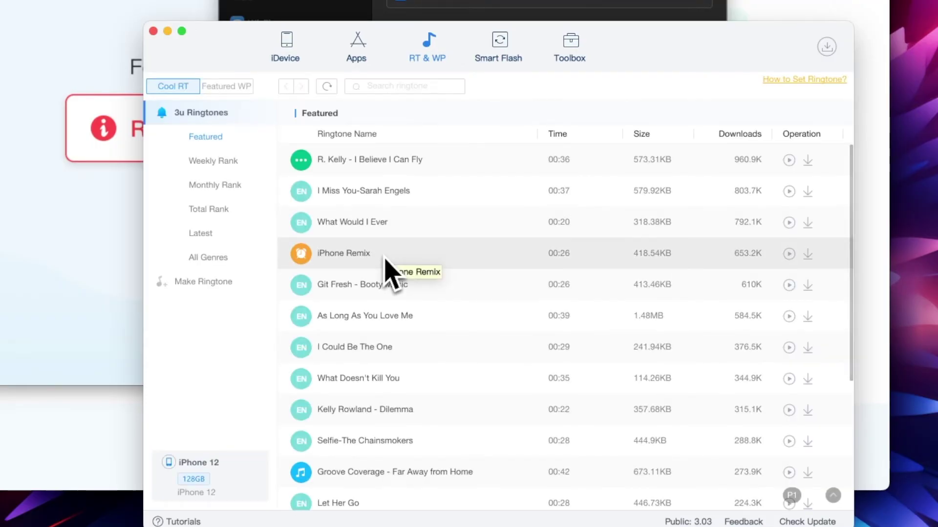
Scroll through the Featured ringtones list.
scroll(455, 210, down, 5)
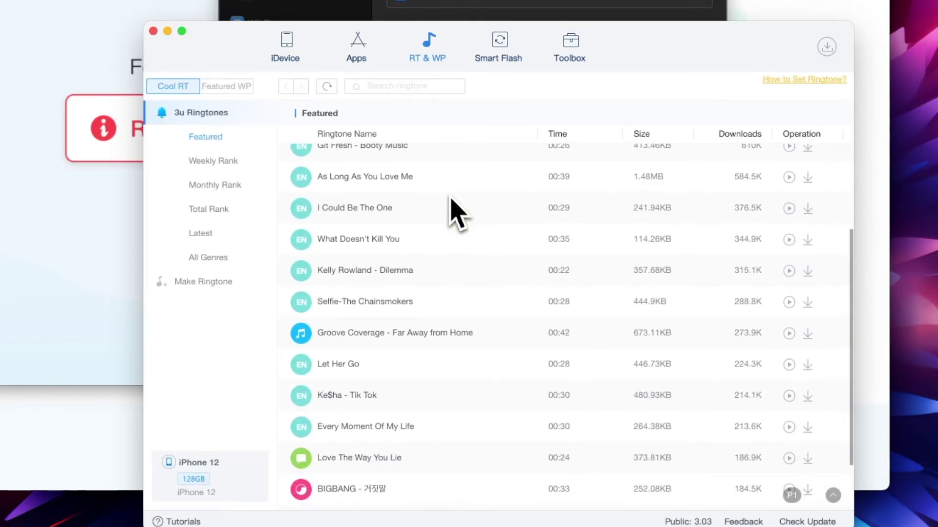
scroll(454, 210, up, 3)
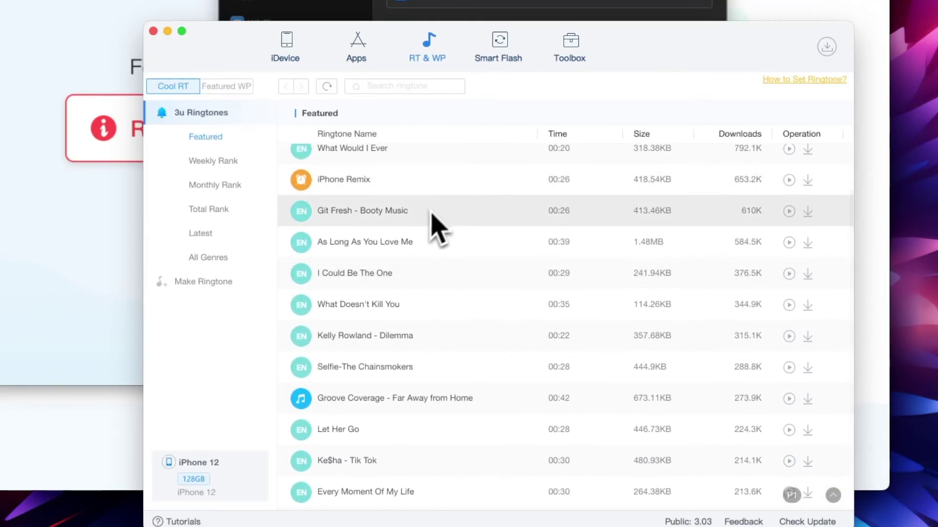
scroll(429, 268, down, 4)
scroll(430, 264, down, 2)
scroll(430, 264, down, 2)
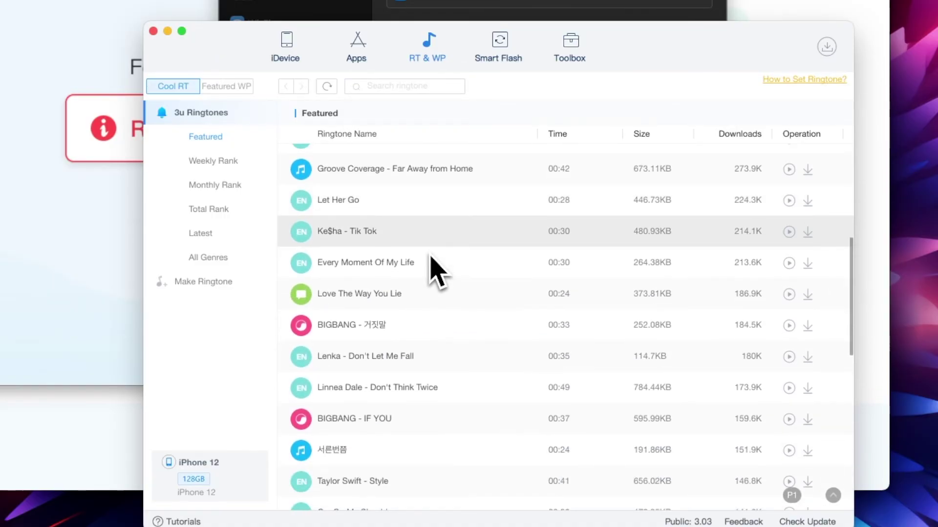
scroll(430, 263, down, 8)
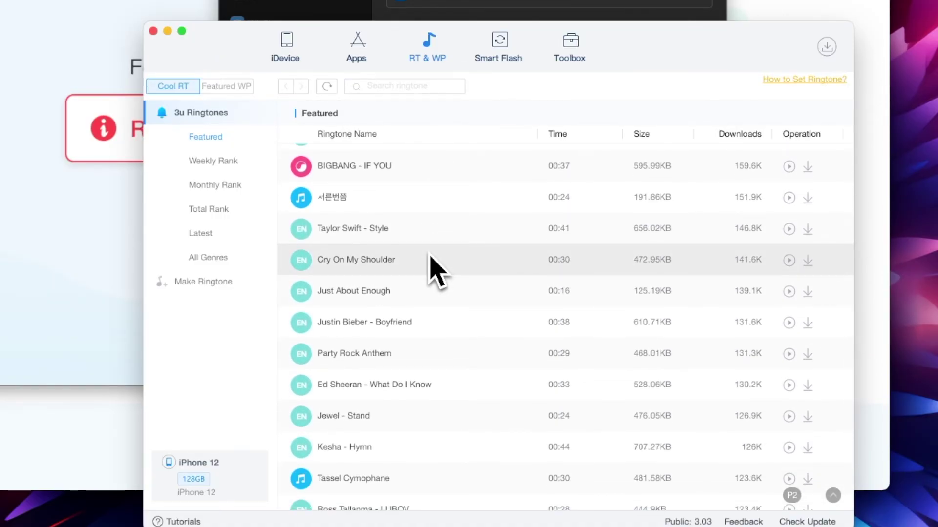
scroll(430, 264, down, 9)
scroll(430, 264, down, 12)
scroll(429, 264, down, 9)
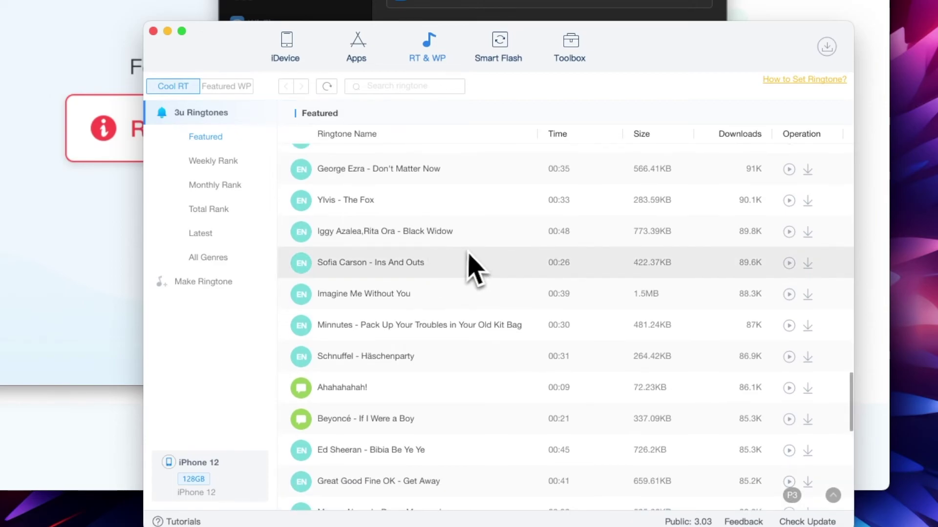
scroll(469, 256, up, 15)
scroll(469, 259, up, 10)
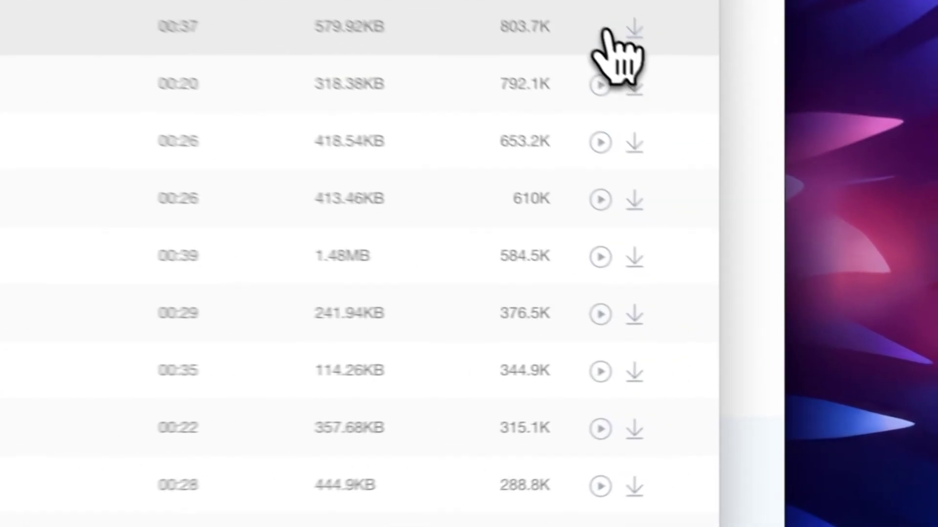
Preview I Miss You, What Would I Ever and Booty Music, then download Ke$ha - Tik Tok.
click(566, 2)
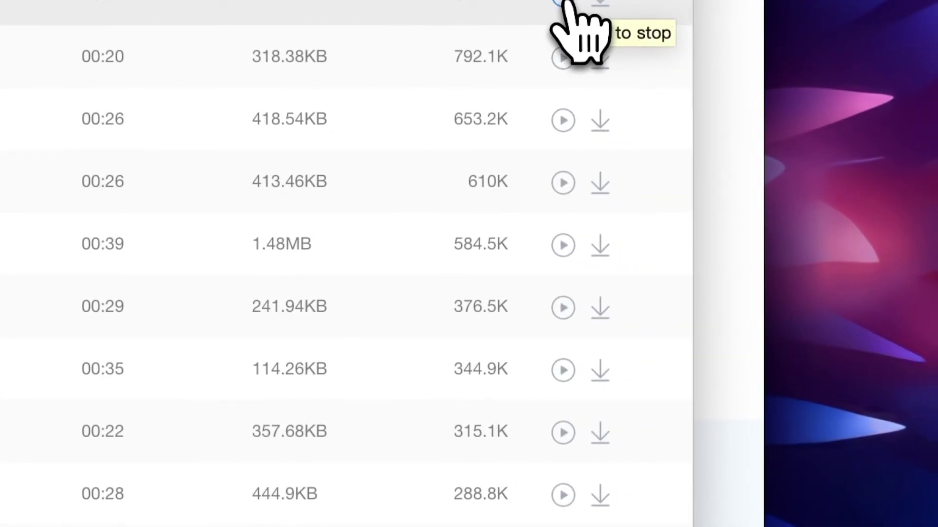
click(563, 58)
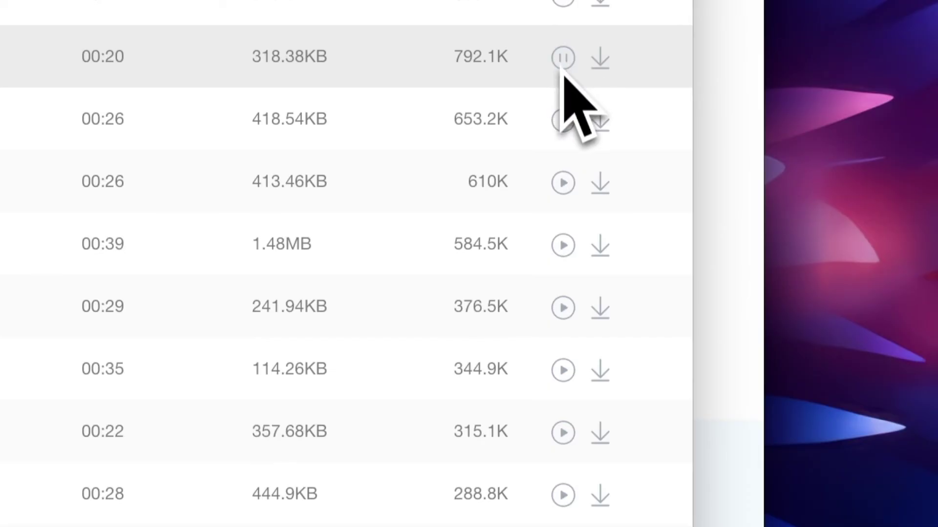
click(563, 182)
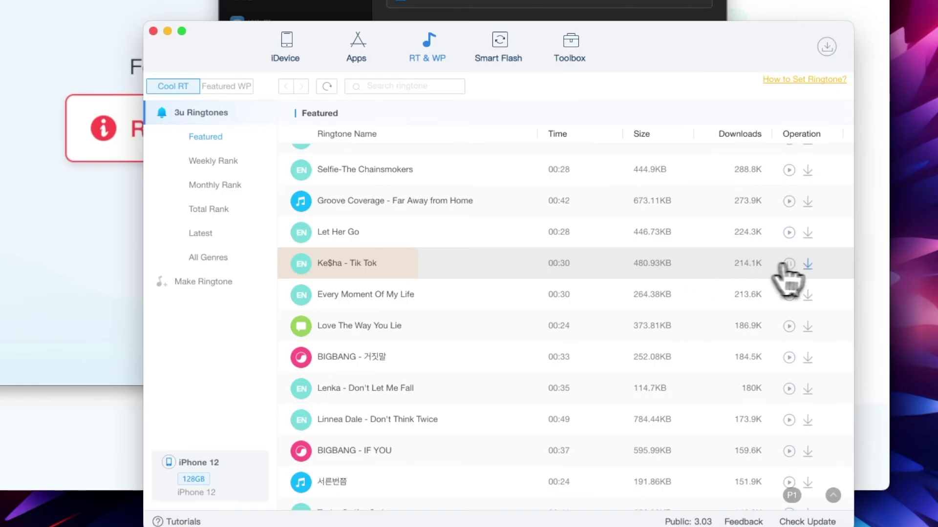
click(807, 263)
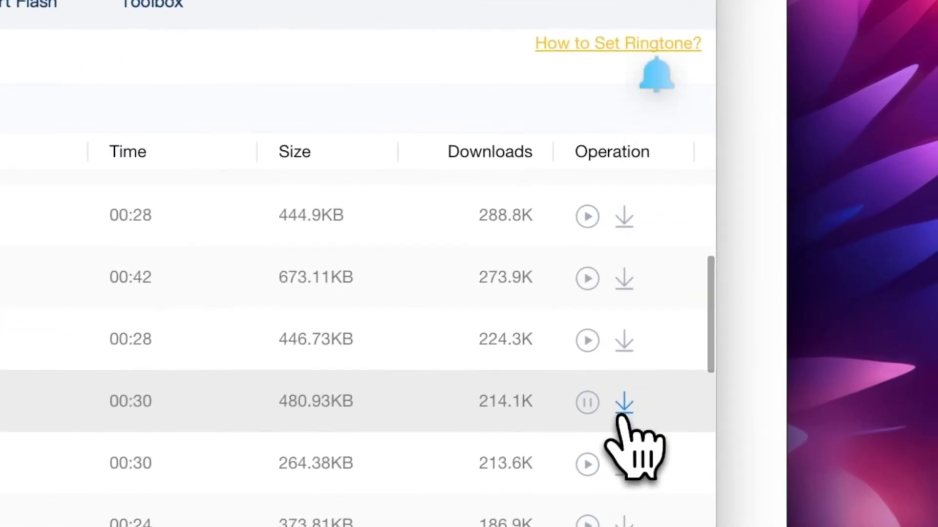
click(586, 406)
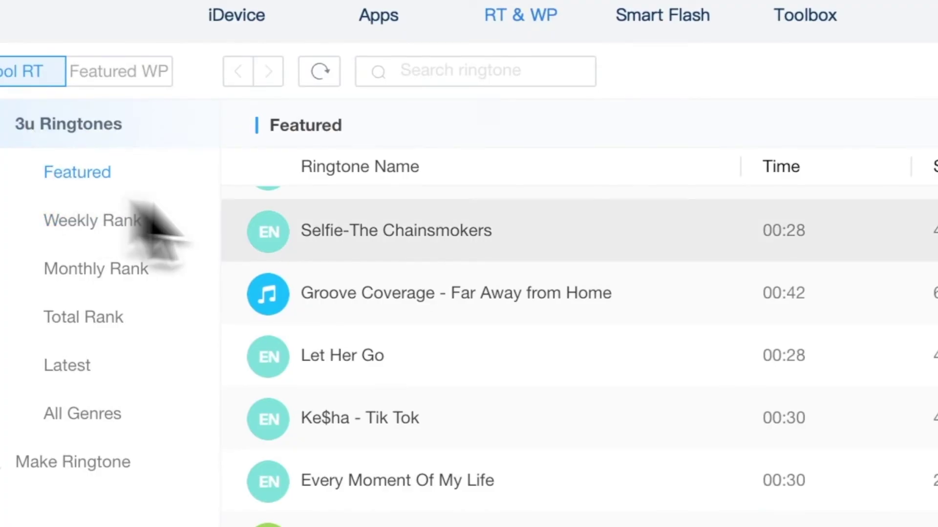
Check that the iPhone's ringtone list includes Ke$ha – Tik Tok, then bring up the phone's Settings.
click(254, 7)
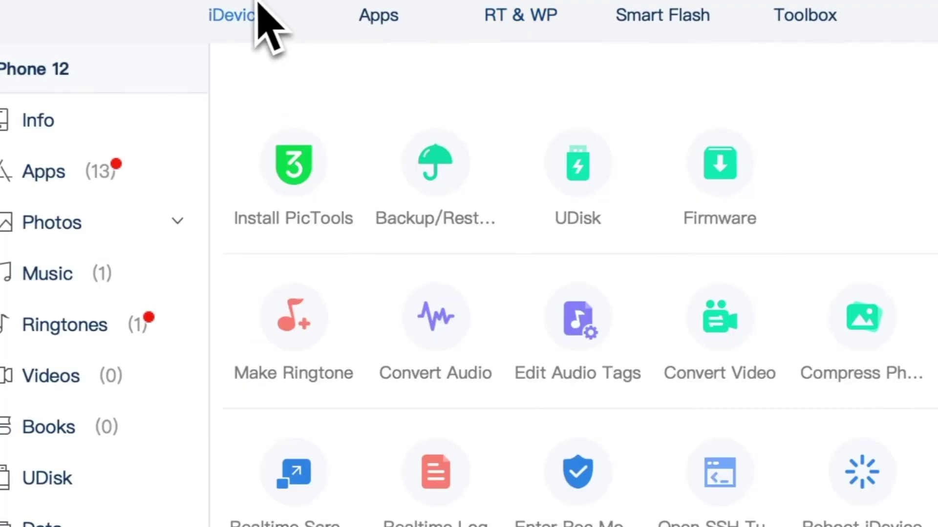
click(70, 328)
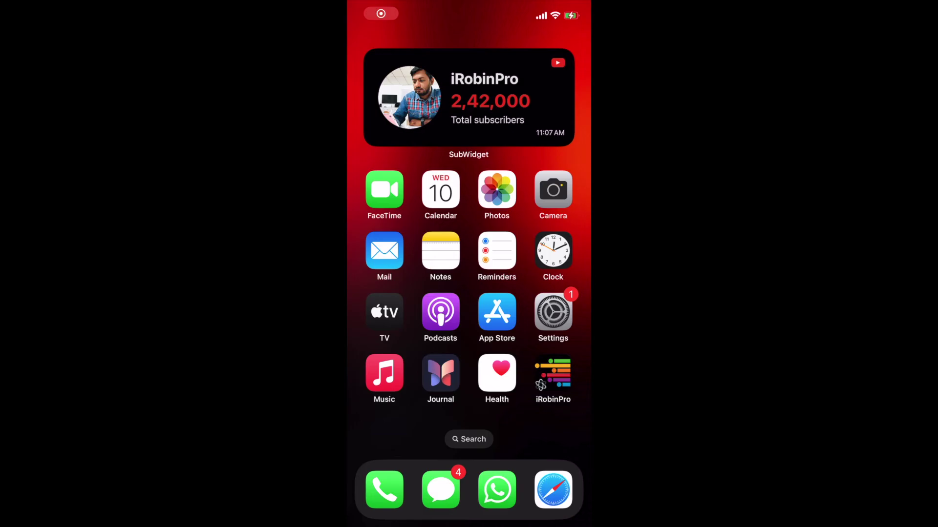
click(553, 311)
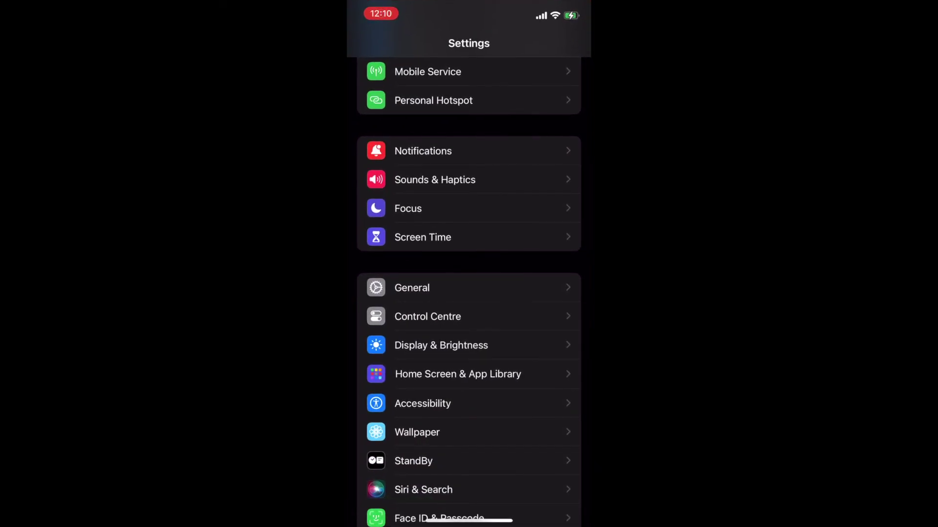
Go to Sounds & Haptics > Ringtone in the iPhone's Settings.
click(435, 179)
click(430, 226)
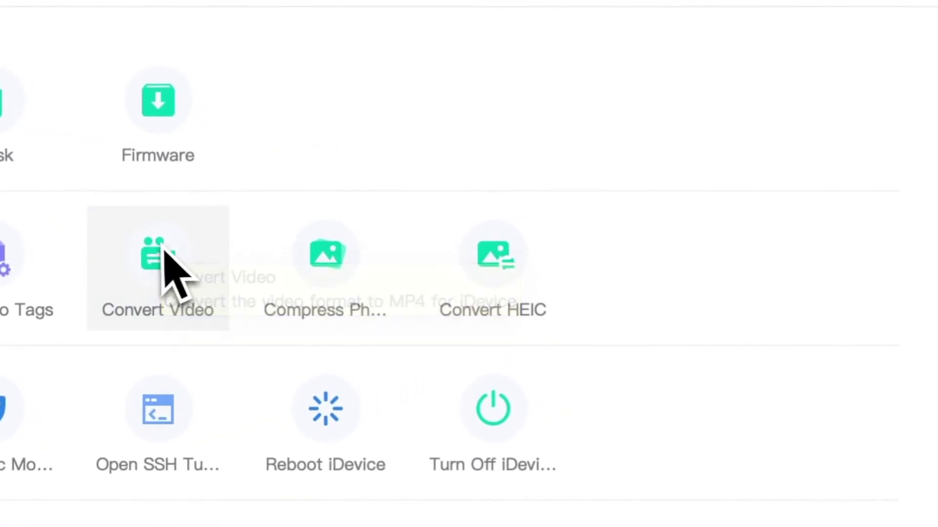
Launch Convert Video and browse for a source video, cancelling the file picker.
click(165, 248)
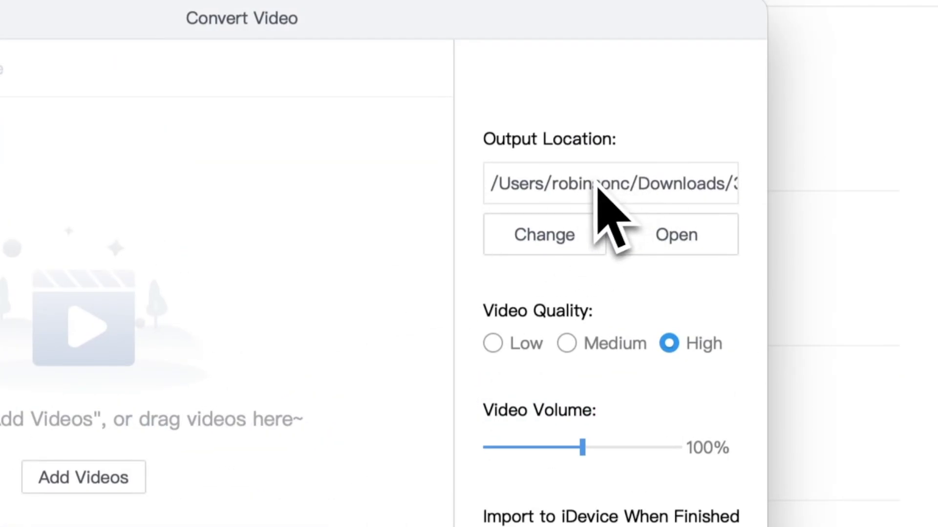
click(9, 112)
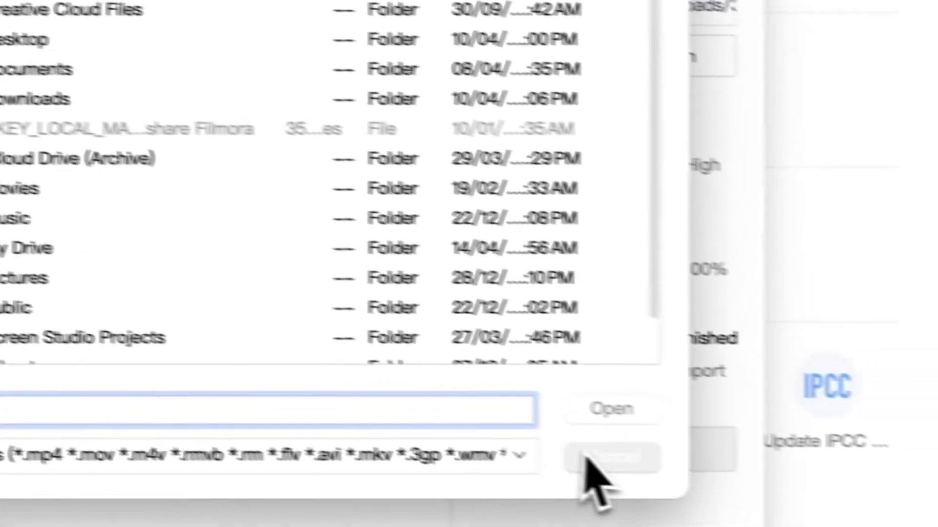
click(798, 491)
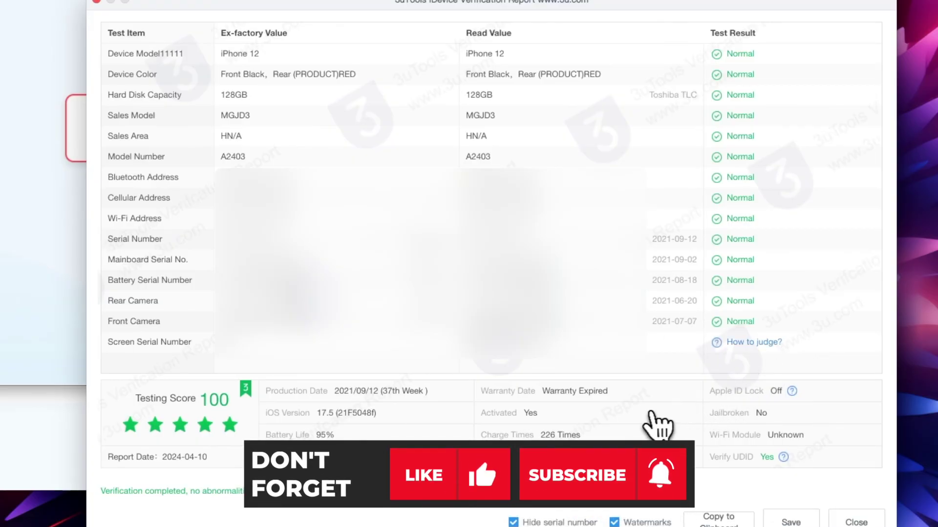
Close the 100-score verification report to return to the iPhone 12 info overview.
click(856, 522)
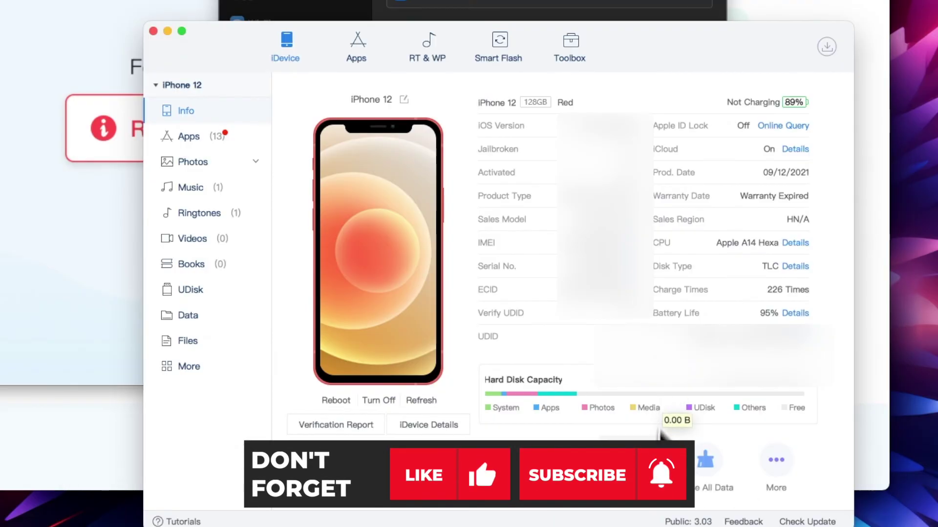